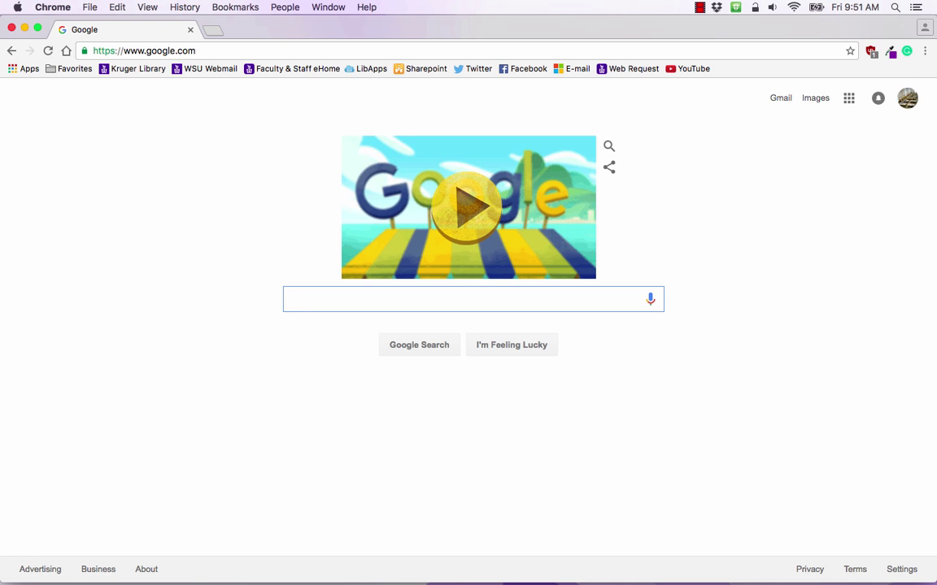
Run a Google search for 'scholar'
type("scholar")
key("Return")
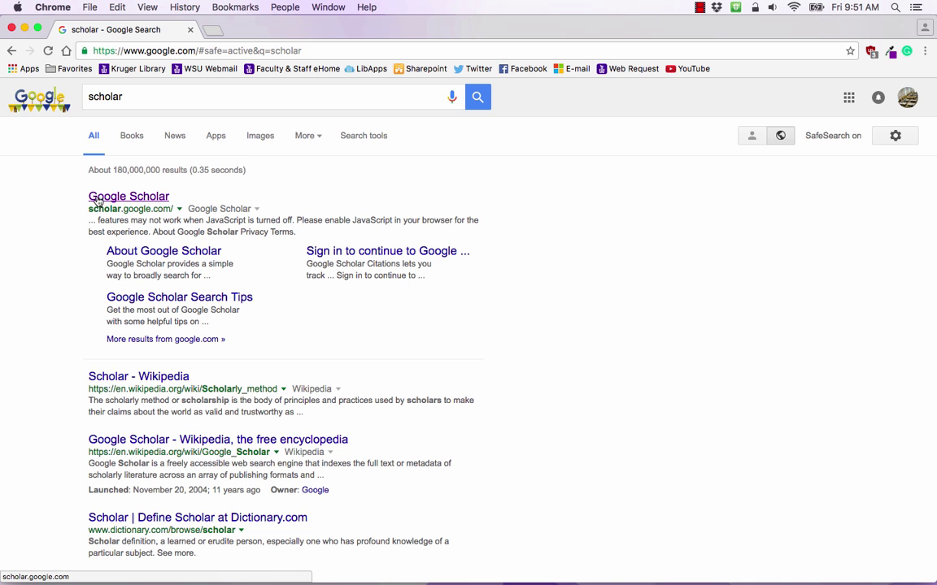
Open Google Scholar and search 'winona, minnesota', noting the roughly 18,300 results
left_click(91, 184)
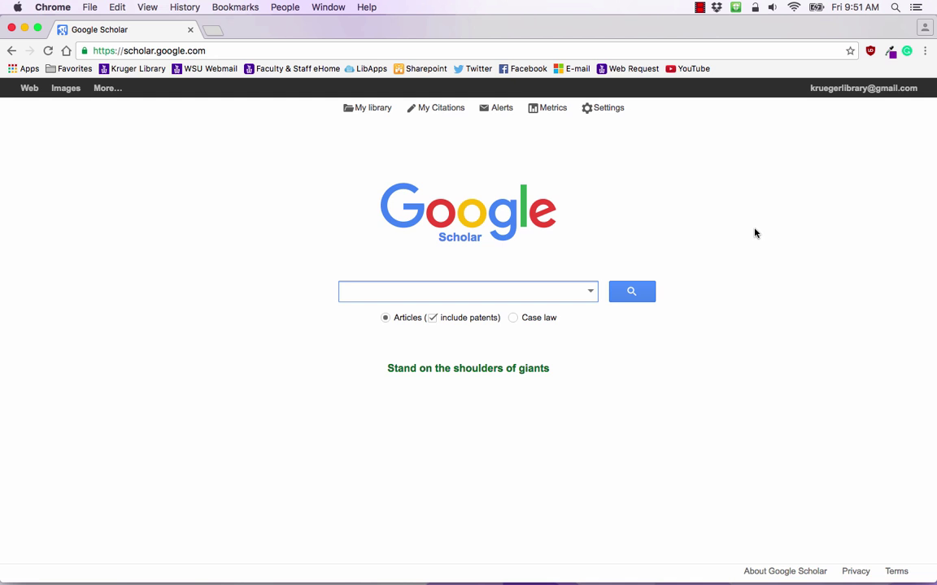
type("winona, mi")
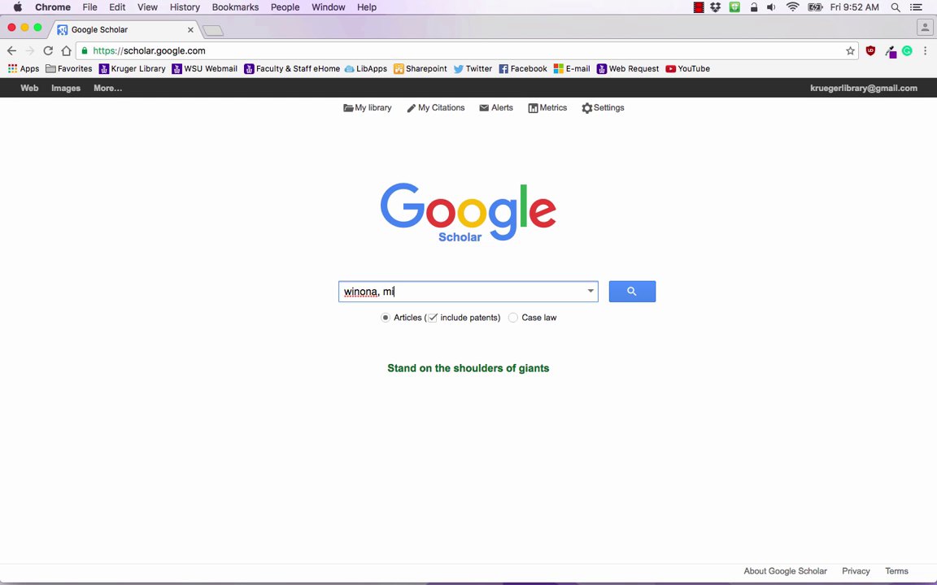
type("nnesota")
key("Return")
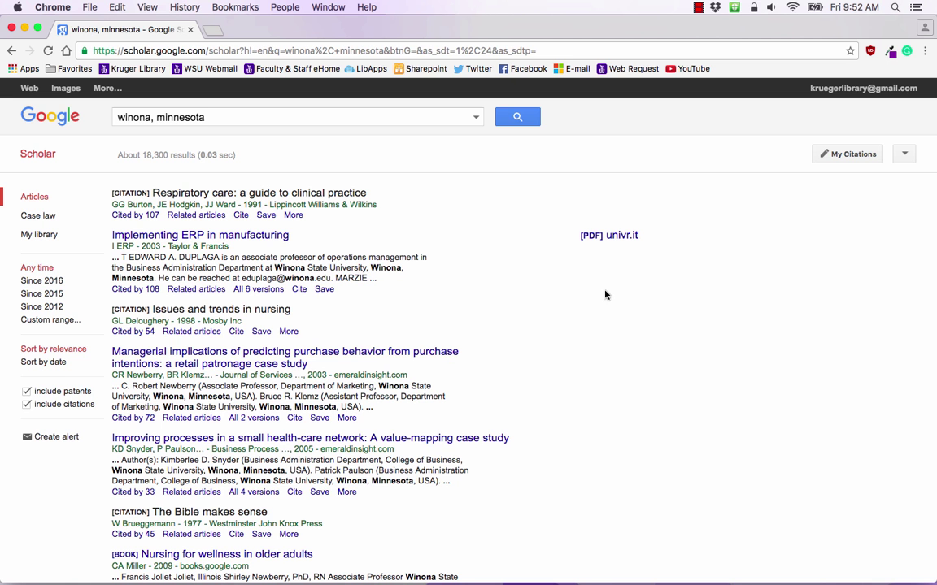
left_click_drag(144, 155, 167, 157)
left_click(176, 158)
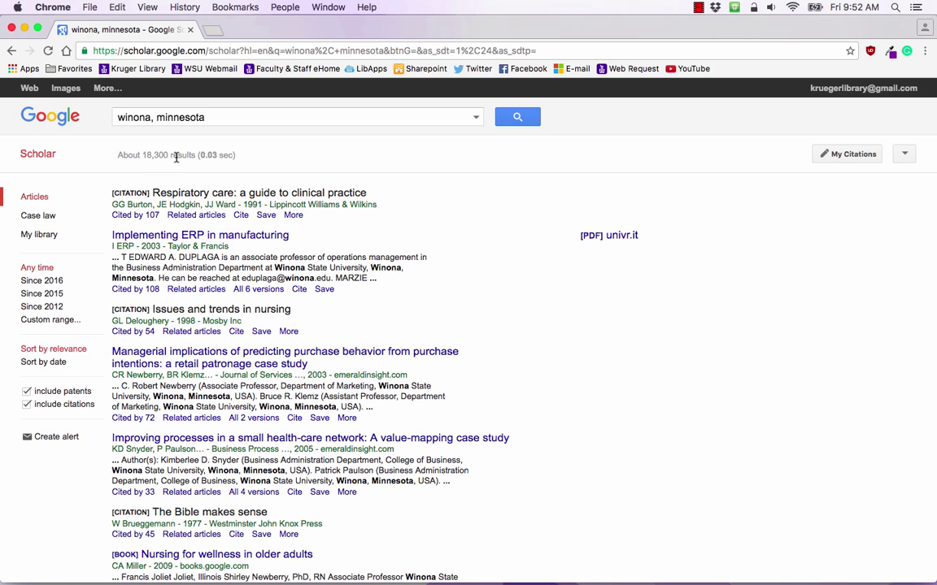
left_click(227, 118)
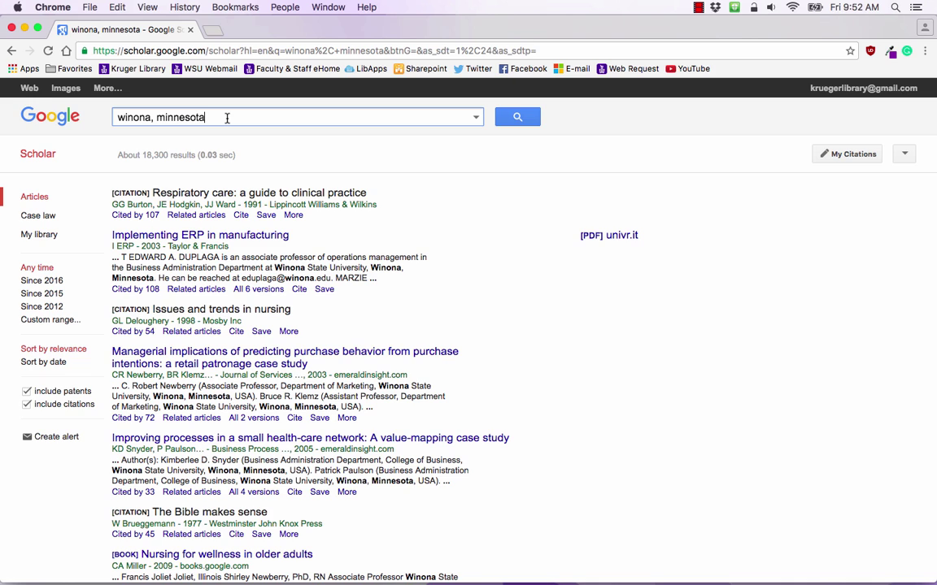
Rerun the query as the exact phrase "winona, Minnesota", cutting results to about 4,160
type("\"")
left_click(118, 118)
type("\"")
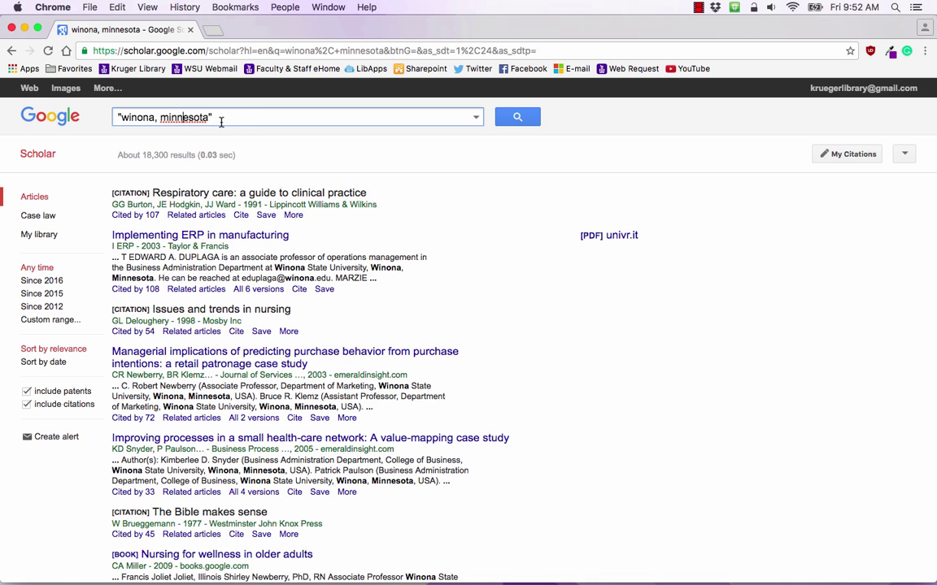
left_click(168, 120)
key("BackSpace")
type("M")
type("\"")
left_click(518, 118)
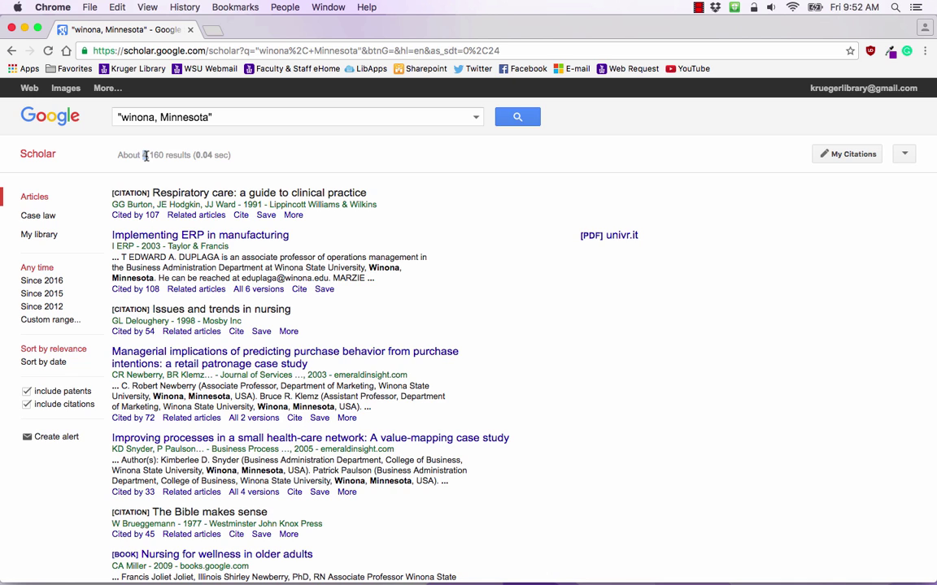
left_click(245, 118)
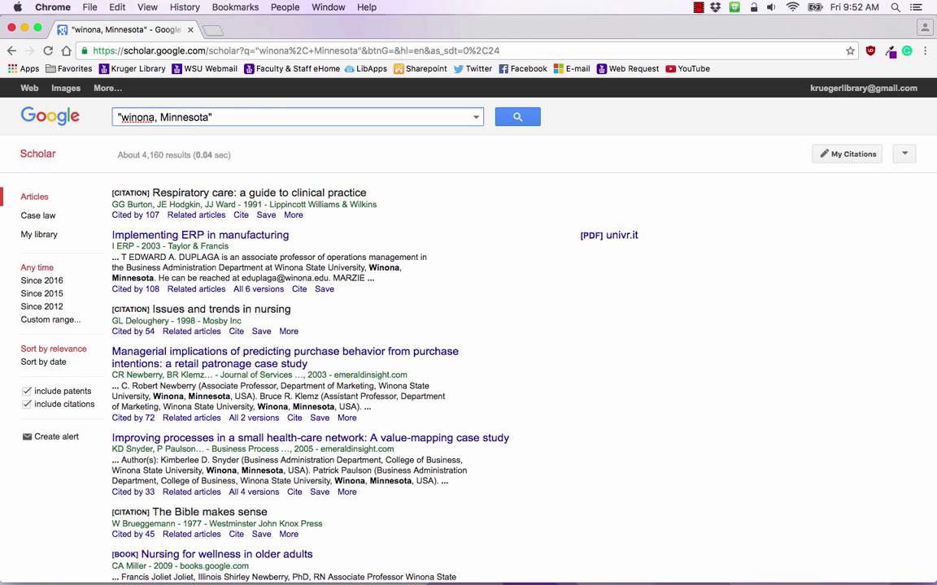
Exclude university from the search by adding -university and rerunning it
type("-university")
left_click_drag(217, 119, 267, 117)
left_click(268, 118)
left_click(524, 120)
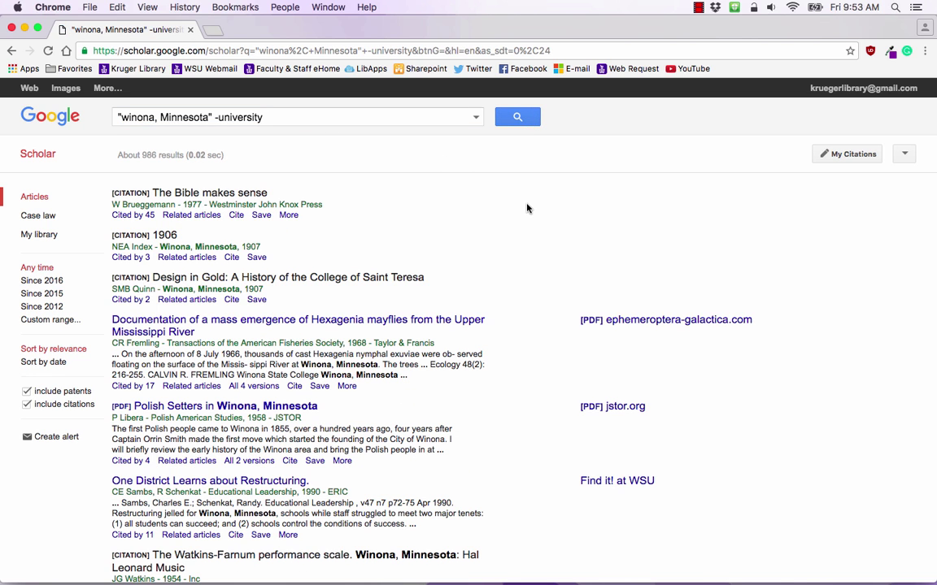
double_click(146, 155)
left_click(300, 166)
Add polish to the query, narrowing results to about 33
left_click(309, 120)
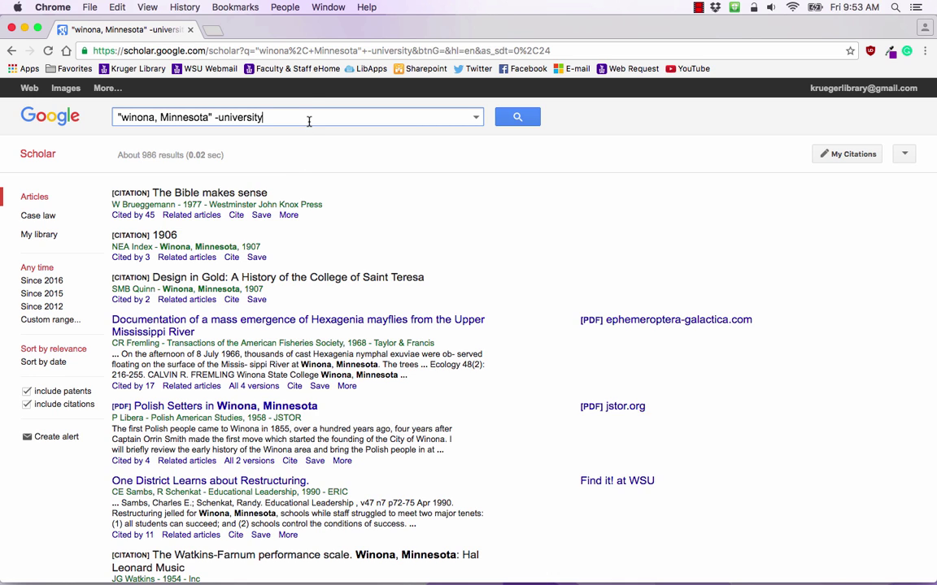
type("polish")
key("Return")
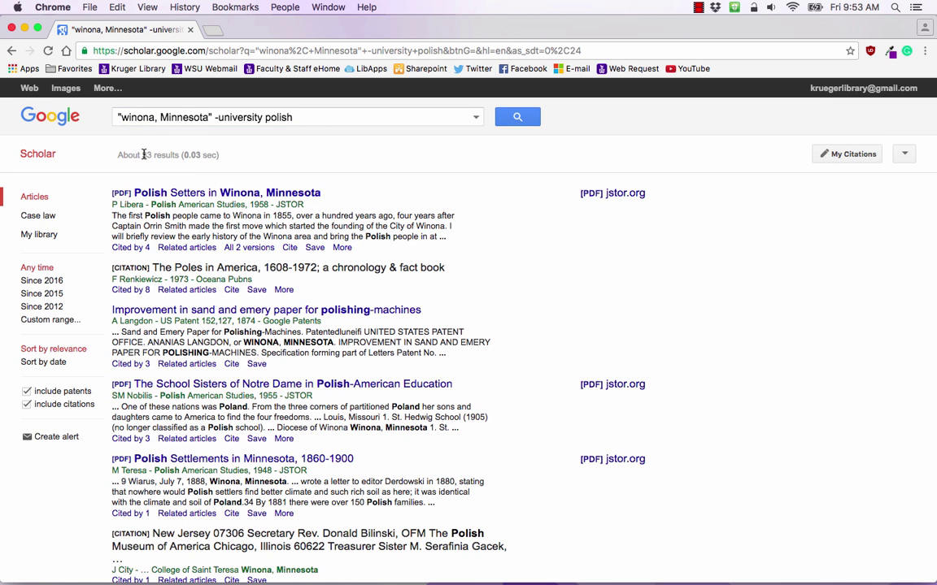
left_click_drag(143, 155, 153, 155)
left_click(153, 155)
left_click_drag(142, 155, 151, 156)
left_click(157, 157)
Browse down to the second page of results and close the nasa.gov PDF tab
scroll(488, 191, "down", 1)
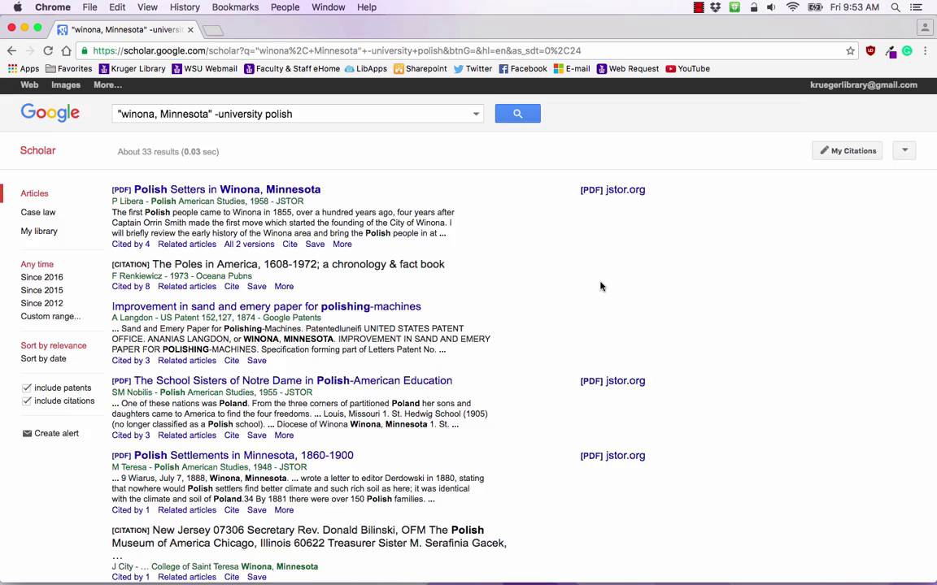
scroll(600, 286, "down", 2)
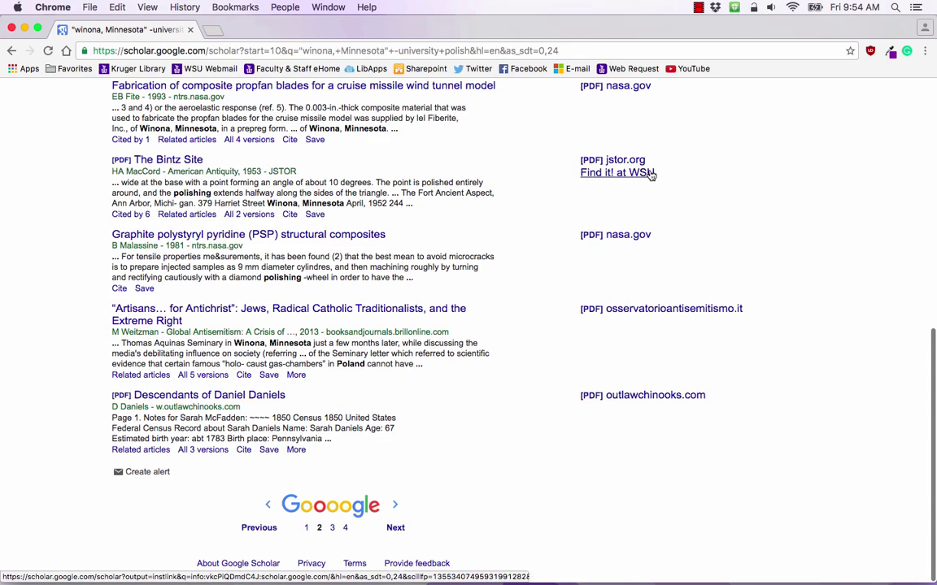
scroll(691, 177, "up", 5)
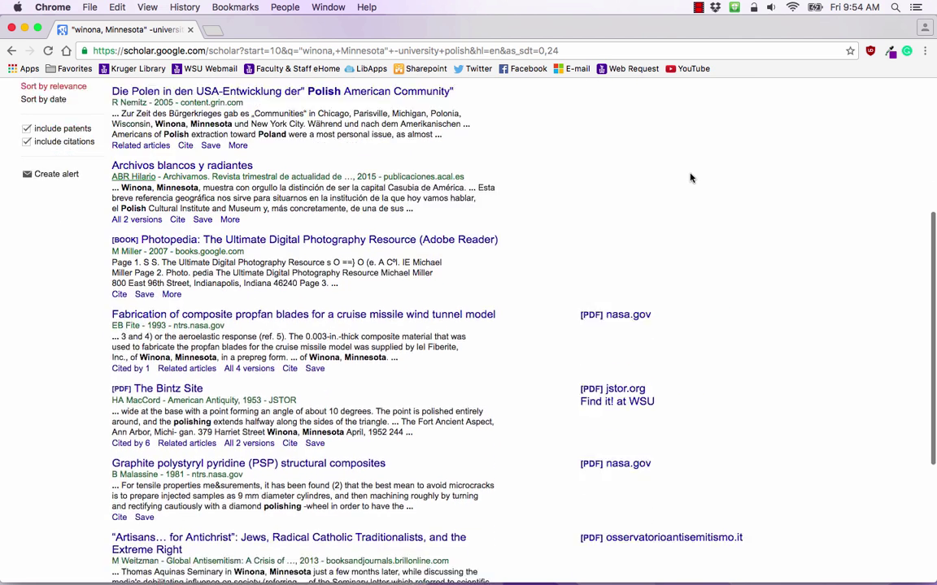
scroll(691, 177, "down", 2)
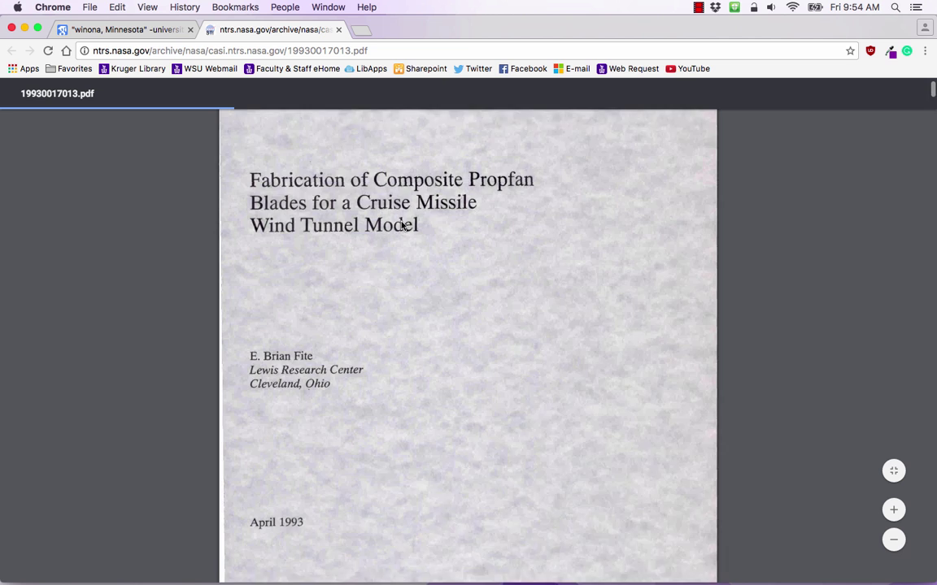
scroll(401, 225, "down", 5)
key("super+w")
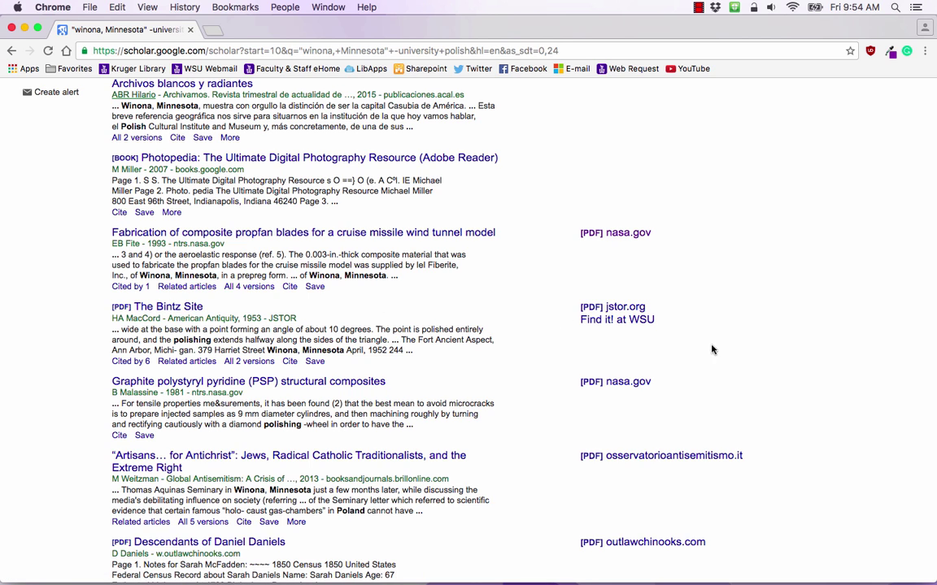
Check The Bintz Site's Find it! at WSU full-text options via JSTOR, then return to the results
left_click(586, 320, "super")
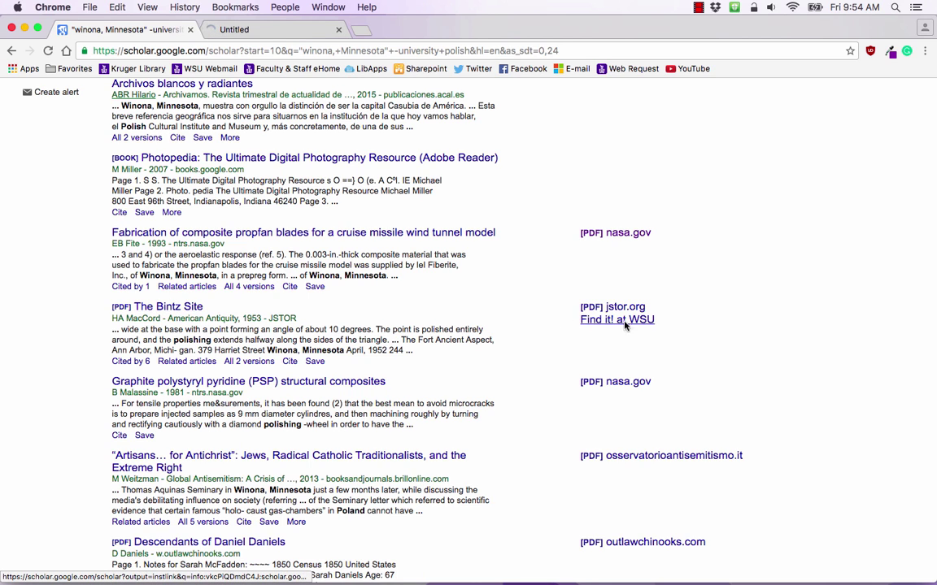
left_click(244, 30)
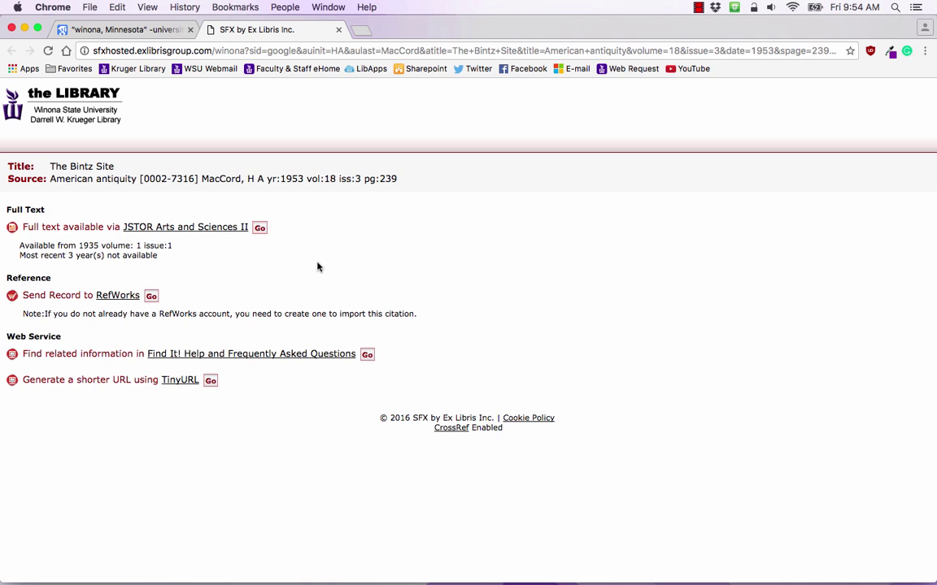
key("super+1")
scroll(706, 314, "down", 5)
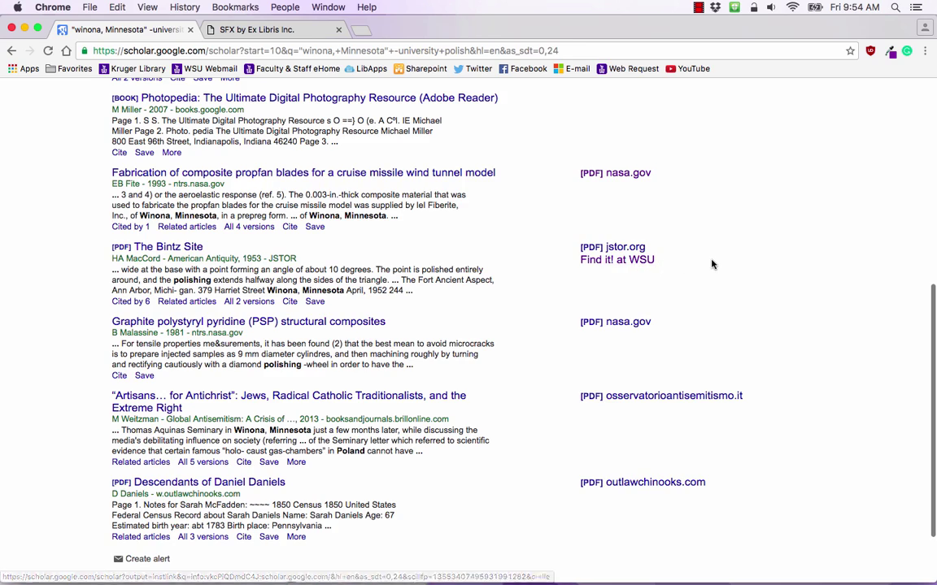
scroll(711, 263, "up", 5)
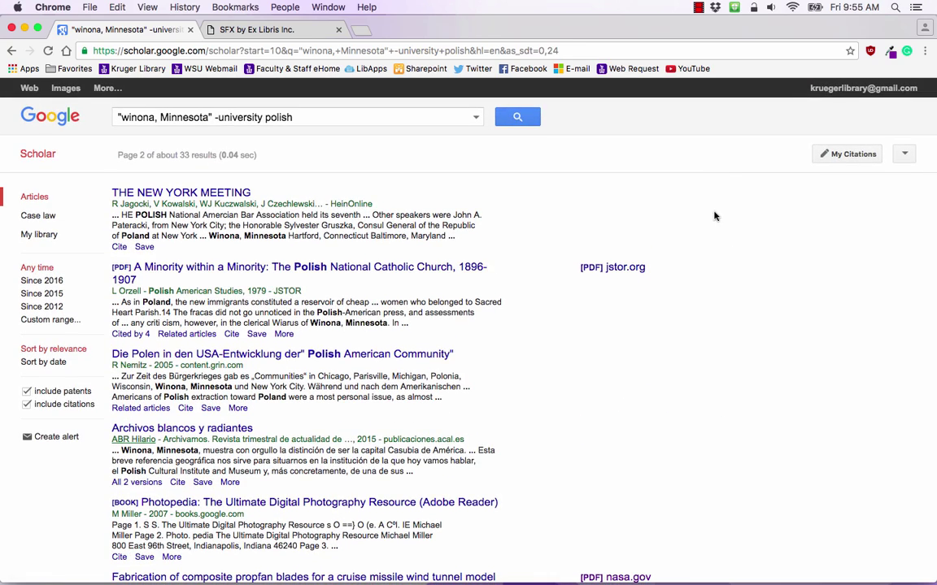
Set Scholar library links to Winona State University with Find it! at WSU and Open WorldCat checked
left_click(29, 140)
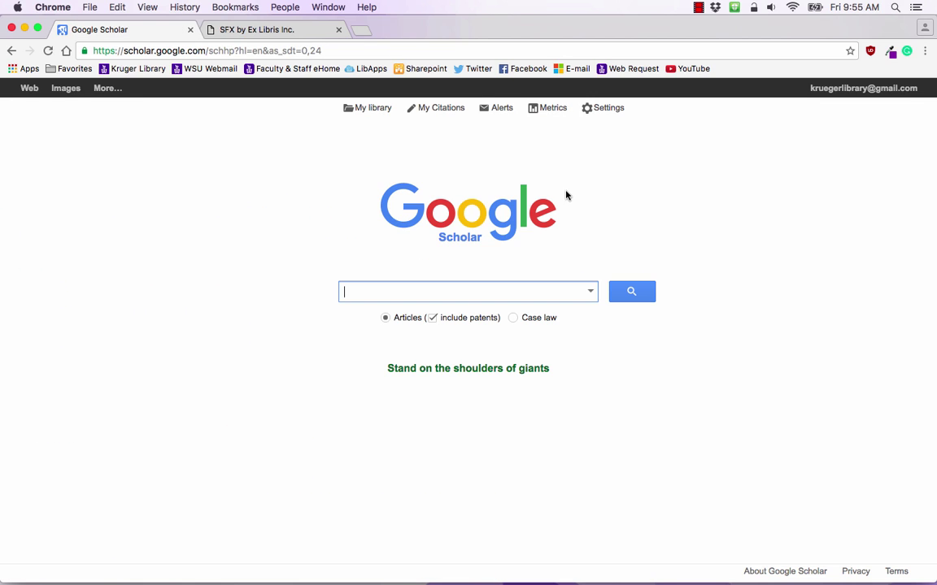
left_click(597, 109)
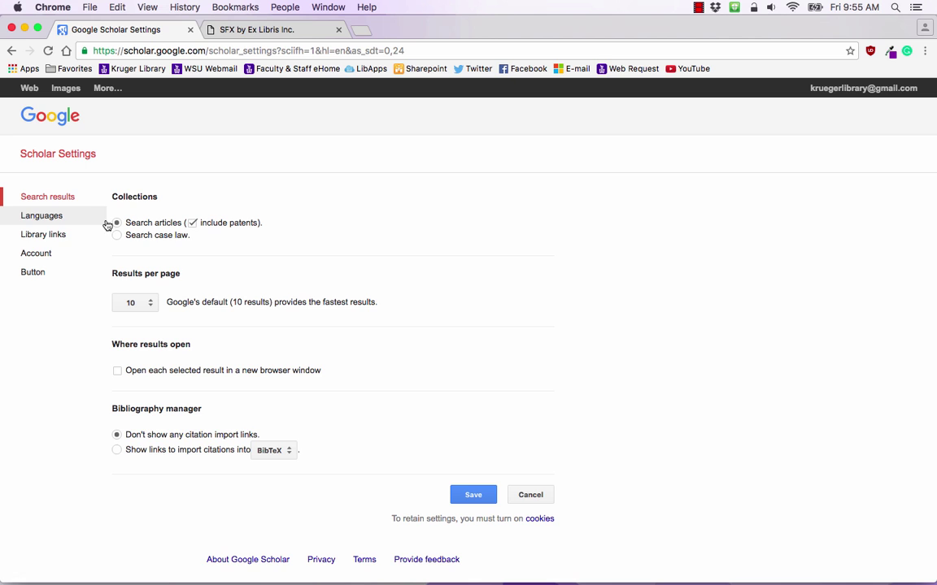
left_click(40, 235)
type("winona state")
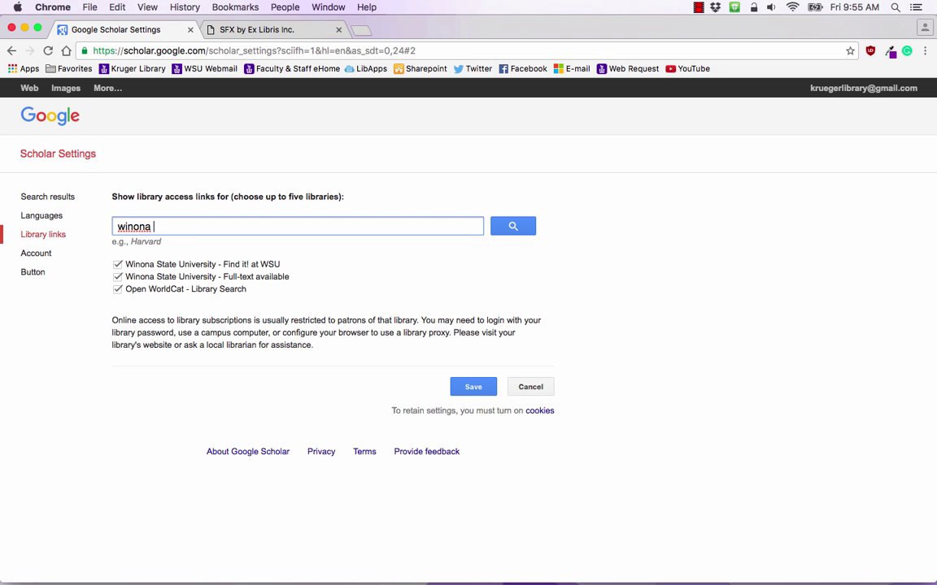
type(" university")
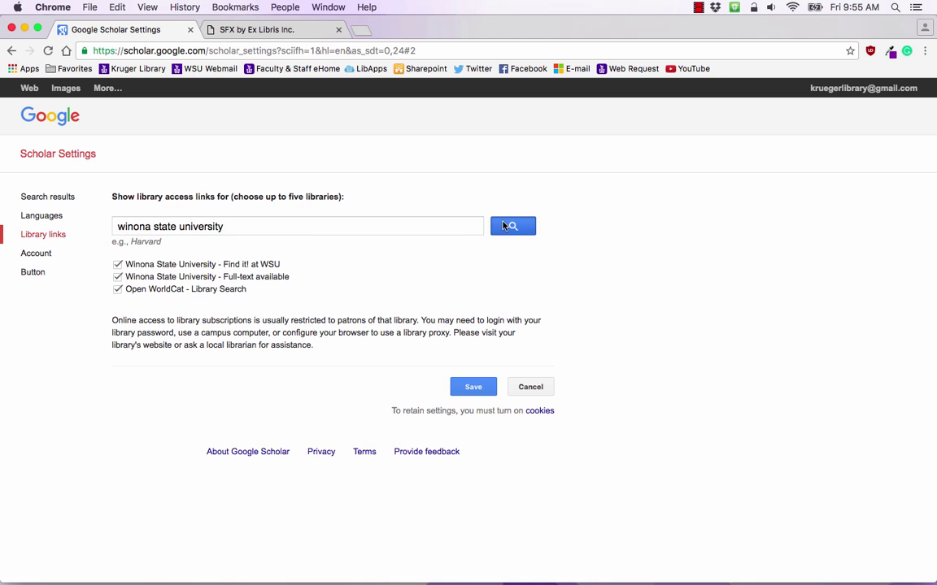
key("Return")
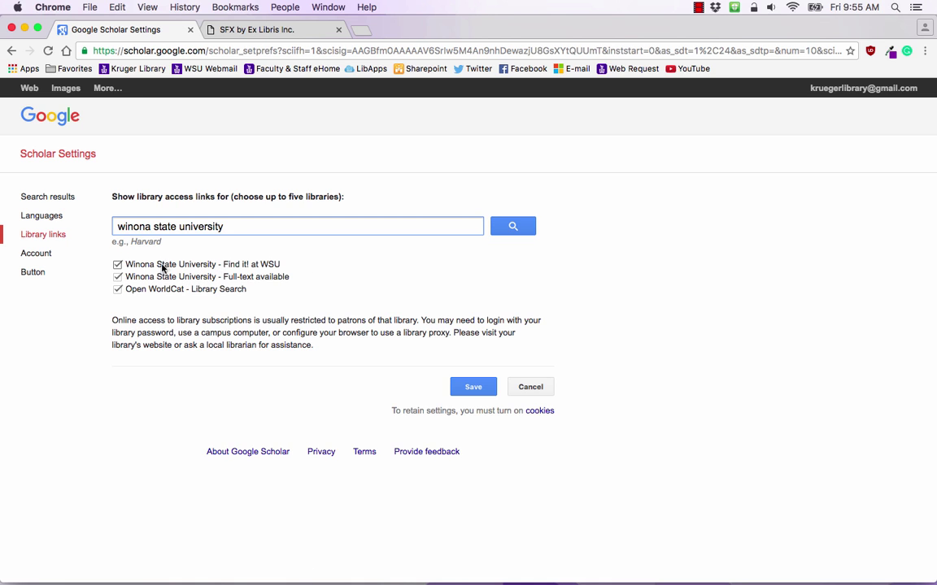
left_click(117, 266)
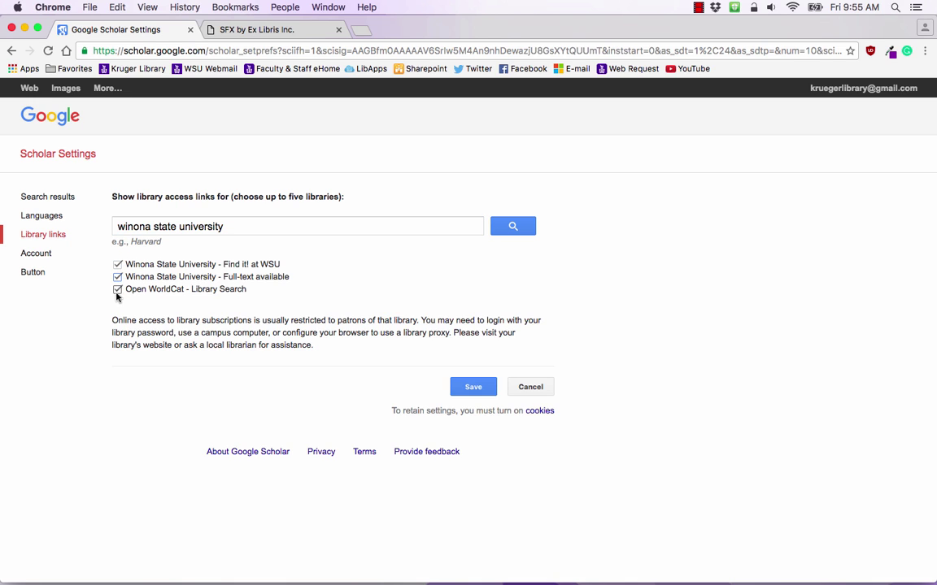
left_click(117, 290)
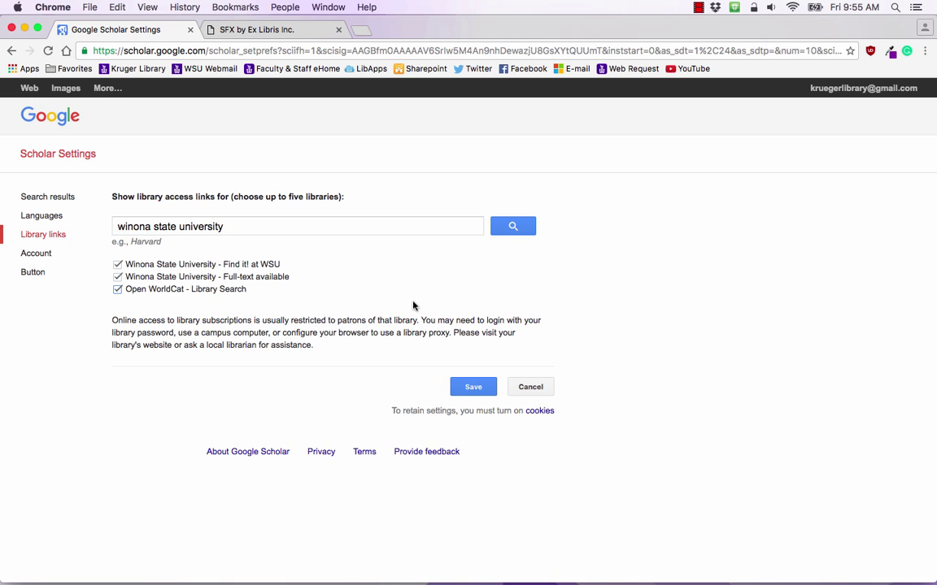
Go back to the Scholar home page and rerun the "winona, minnesota" -university Polish search
left_click(11, 52)
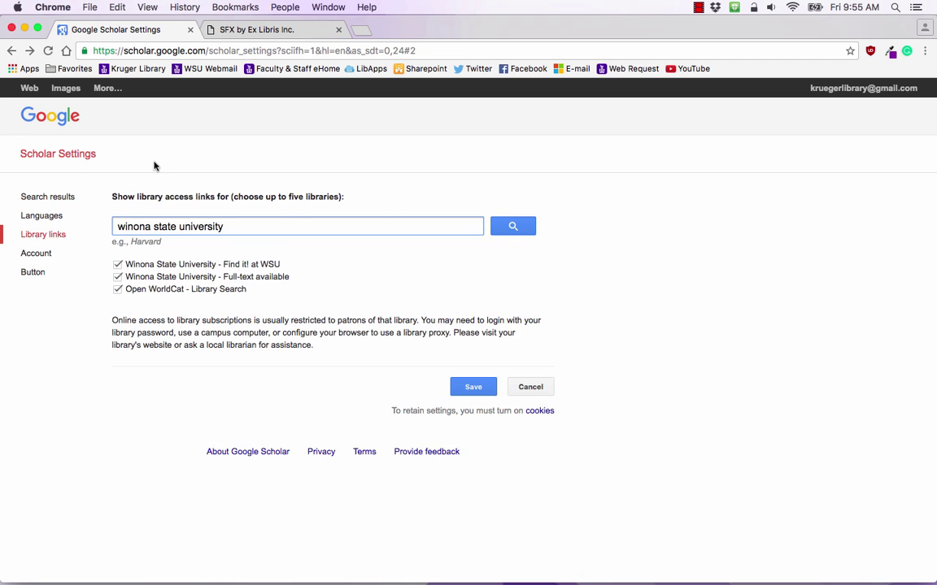
left_click(12, 50)
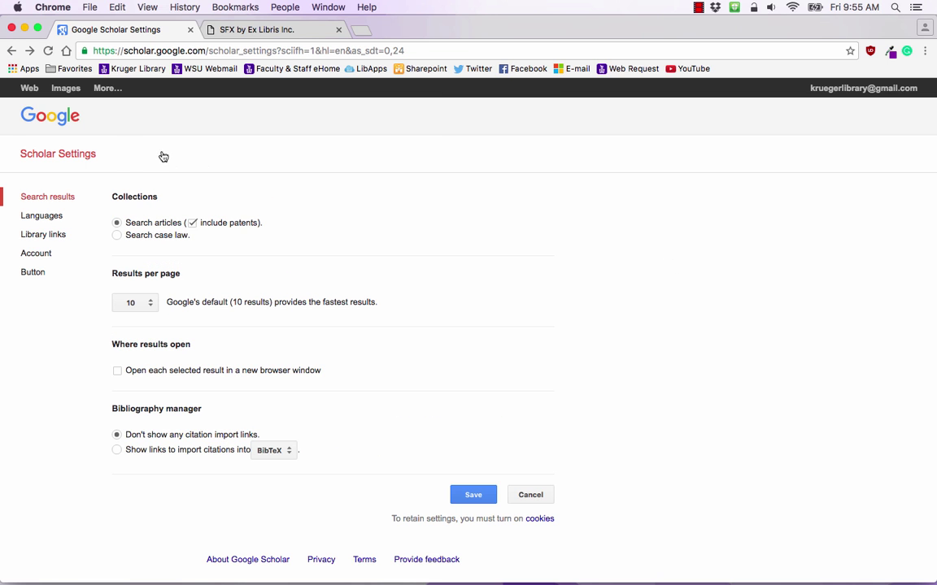
left_click(12, 51)
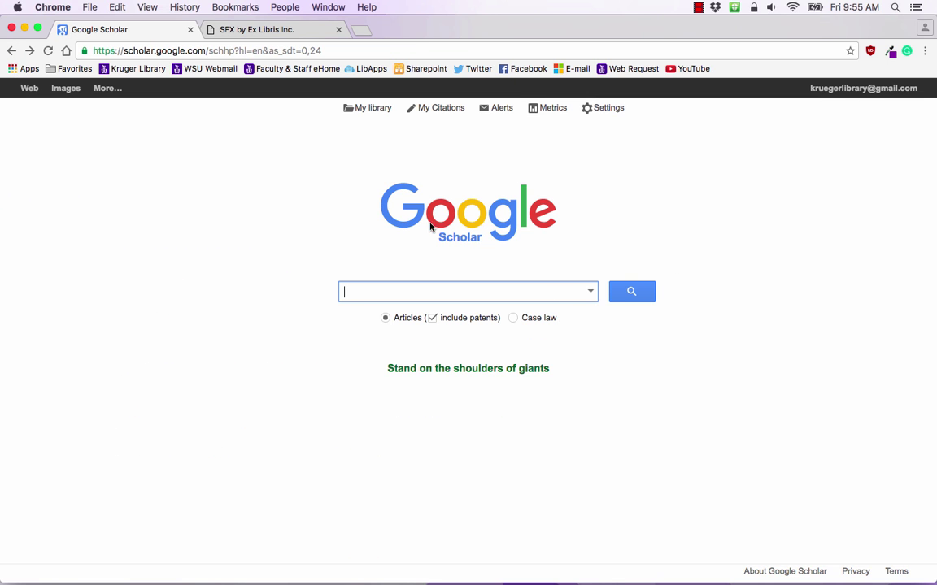
type("winona, minnesota\"")
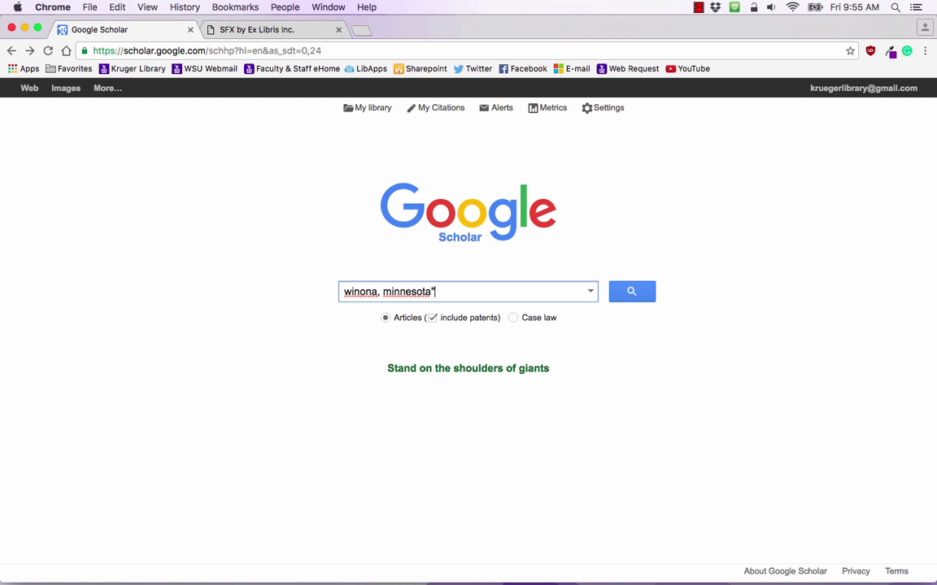
left_click(341, 292)
type("\"")
left_click(350, 317)
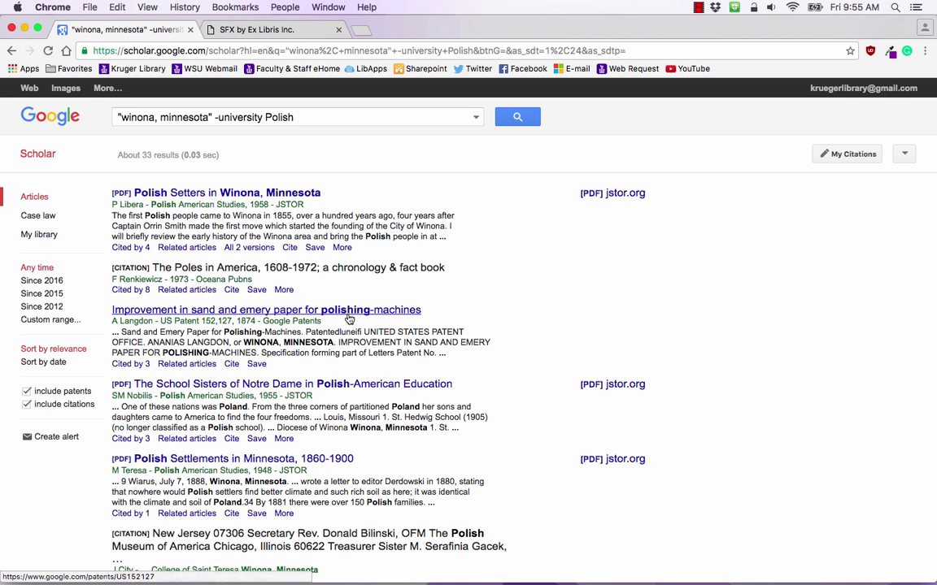
scroll(473, 256, "down", 1)
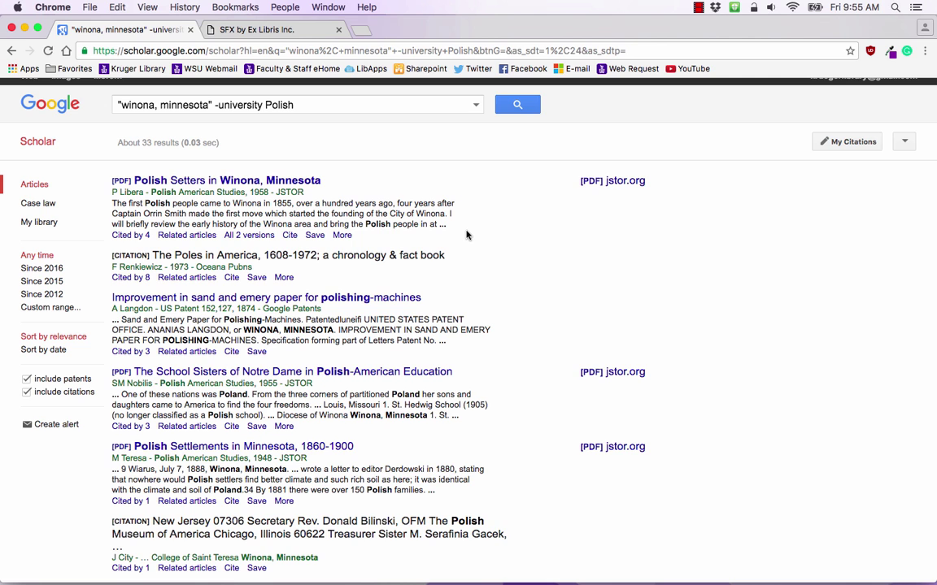
Copy the APA citation for Polish Setters in Winona, Minnesota from the Cite box
left_click(290, 236)
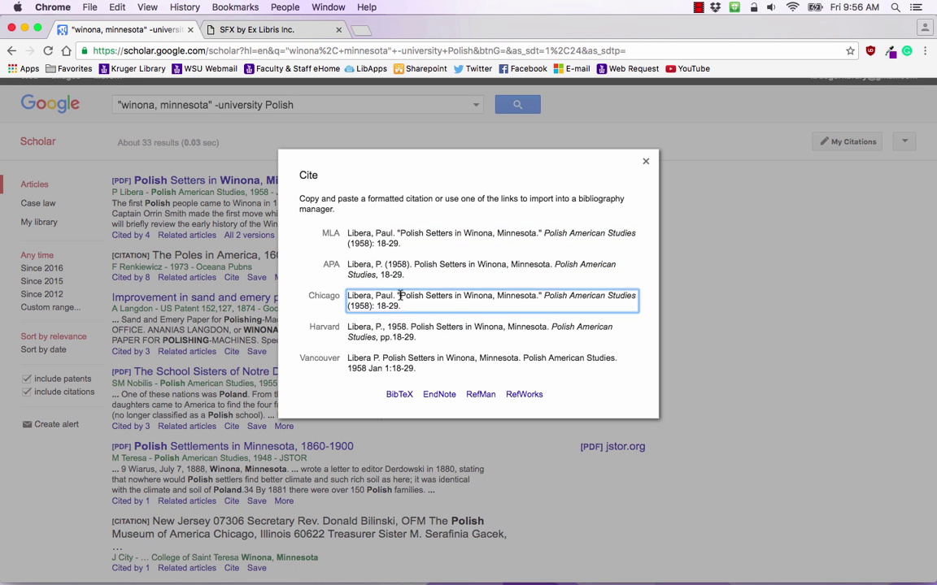
right_click(394, 272)
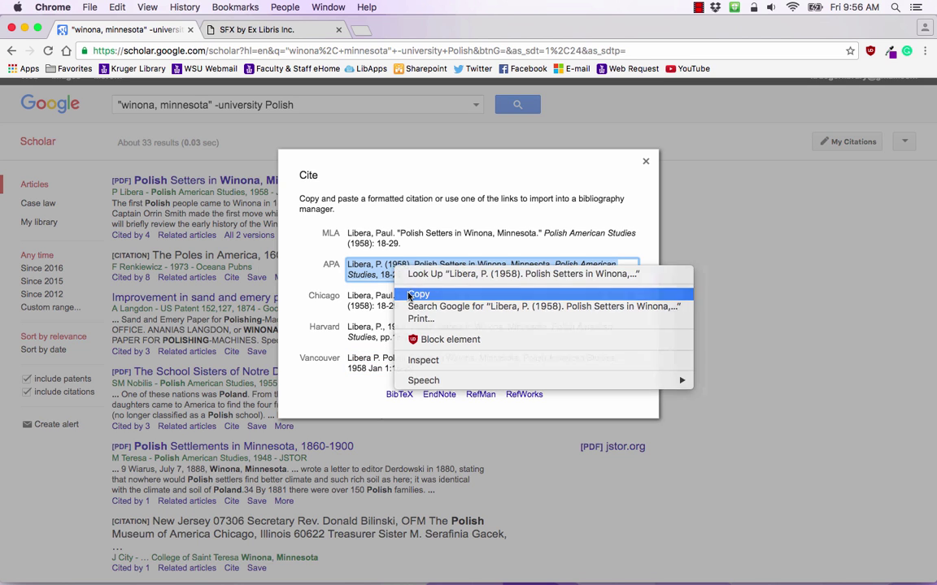
left_click(415, 294)
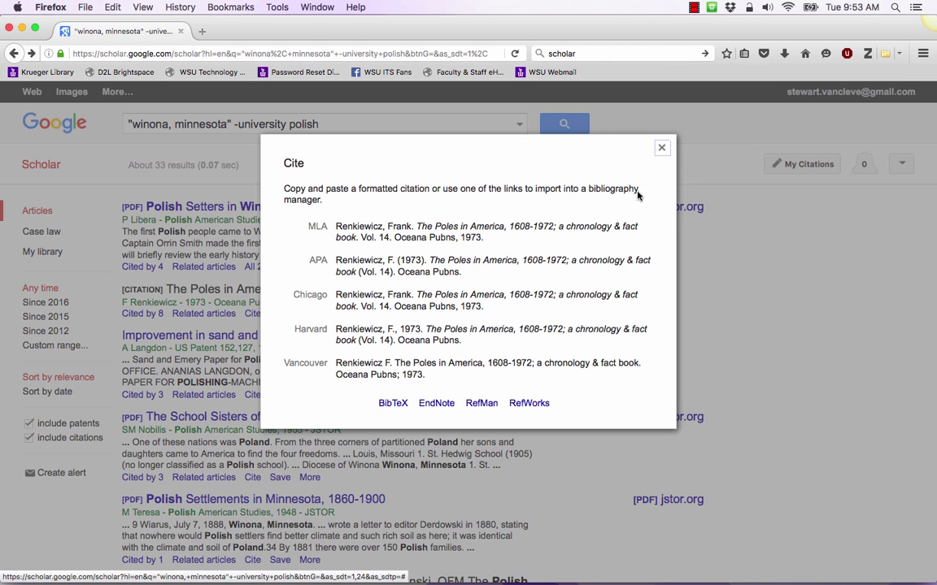
Close the citation box and search "total knee replacement", browsing the roughly 125,000 results
left_click(663, 151)
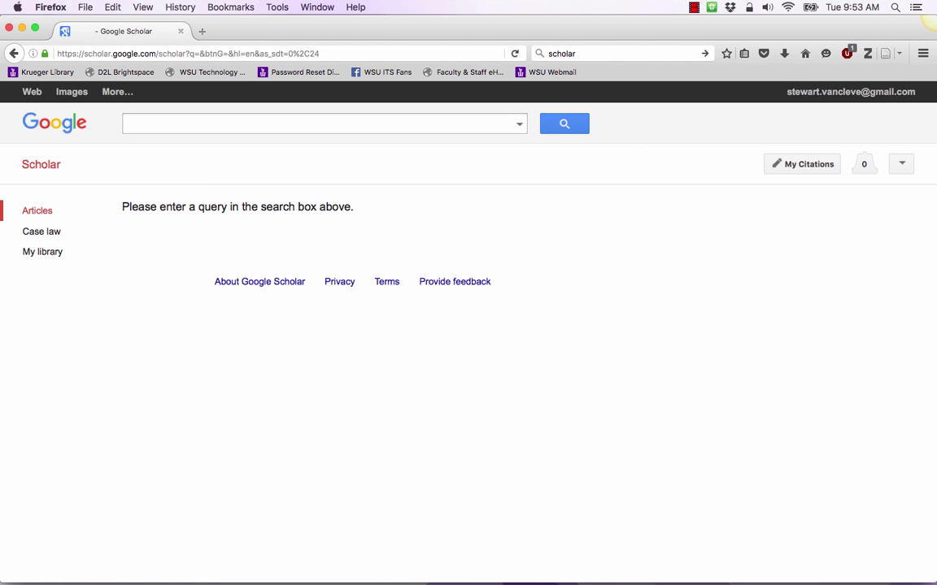
left_click(266, 124)
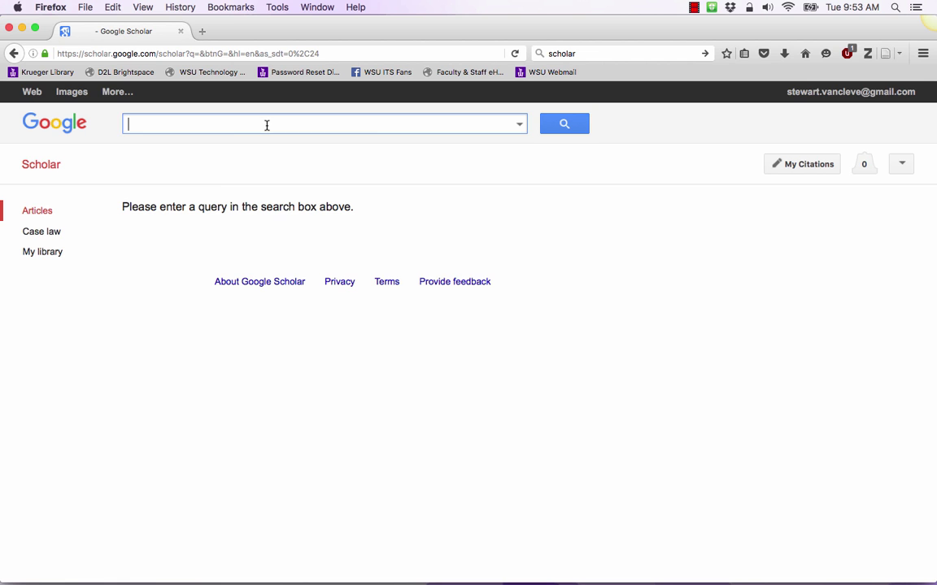
type("\"total knee replacement")
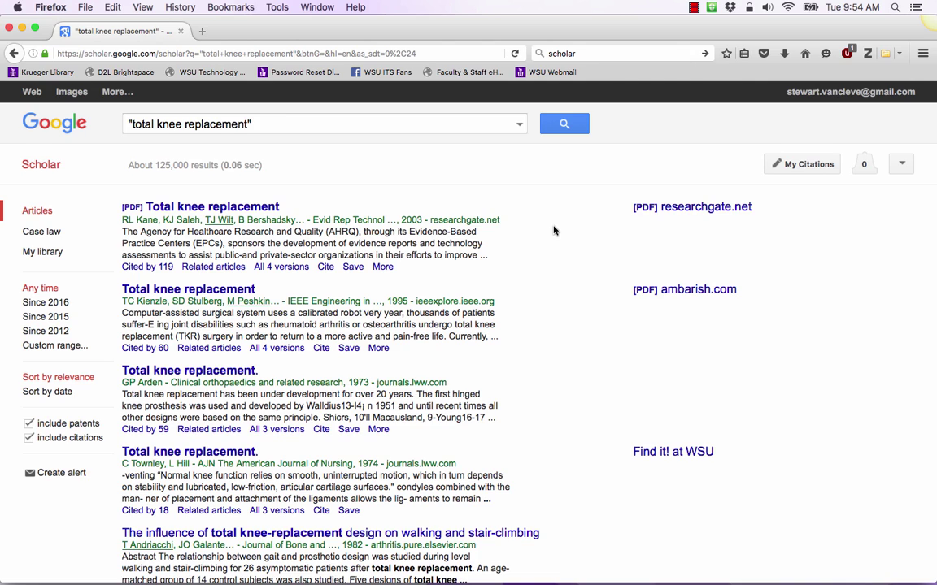
scroll(554, 231, "down", 3)
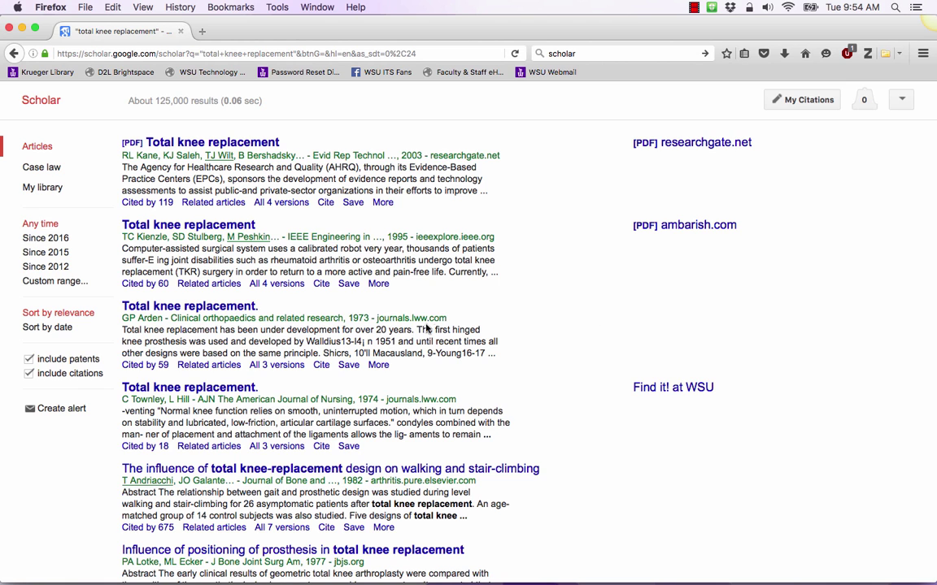
left_click_drag(365, 320, 369, 320)
left_click(322, 289)
scroll(345, 325, "down", 1)
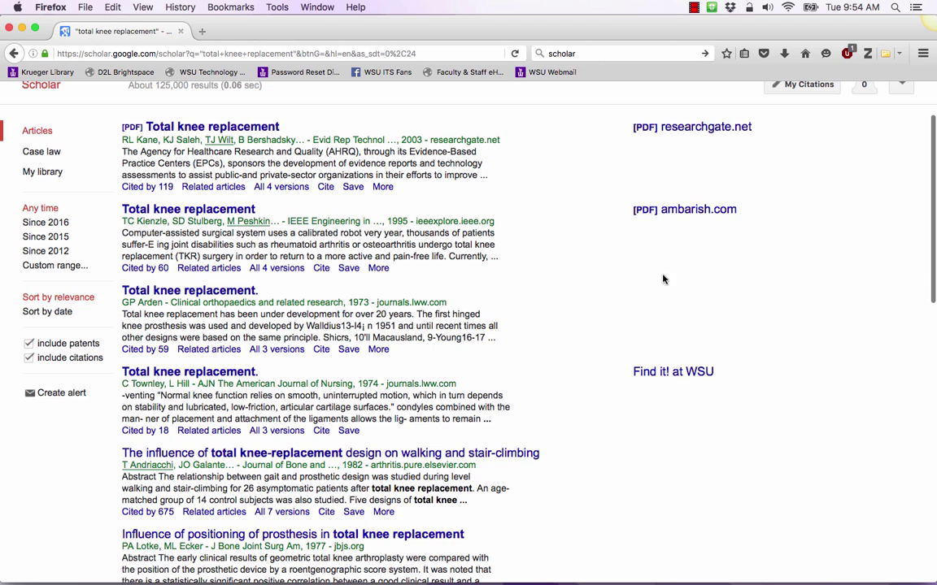
Open the Find it@WSU library check for the third Total knee replacement result
left_click(378, 350)
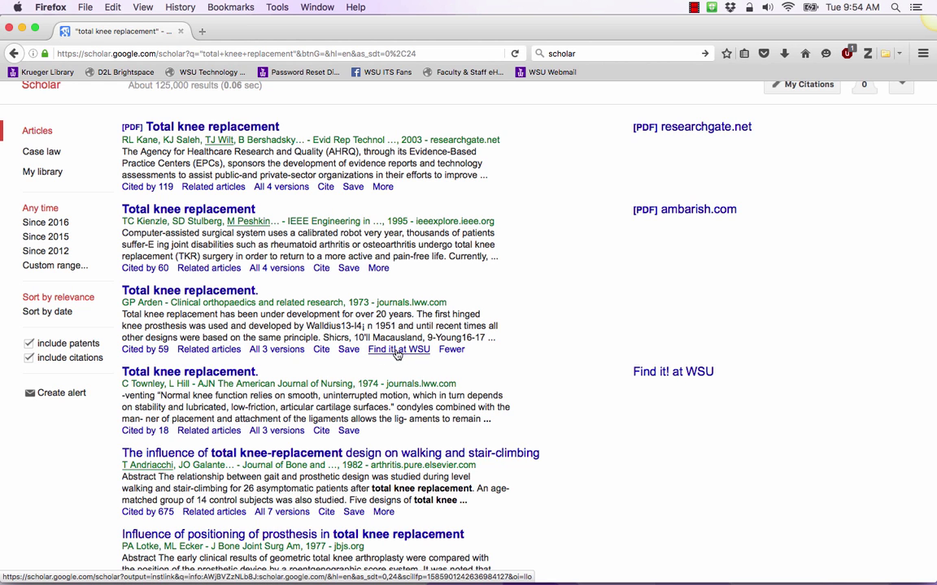
left_click(399, 349)
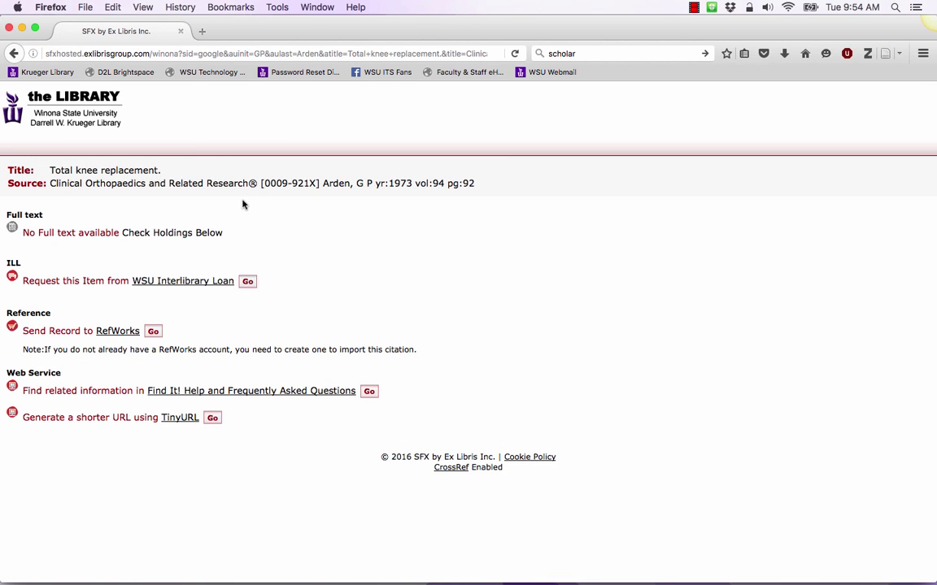
Follow the WSU Interlibrary Loan link and select the MnPALS Username and Password fields
left_click(187, 286)
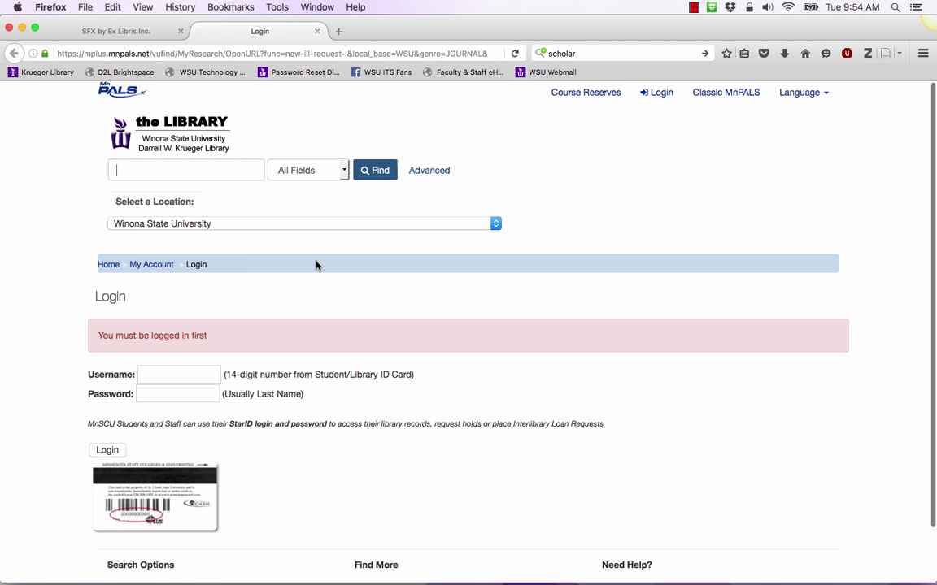
scroll(268, 333, "down", 2)
left_click(195, 318)
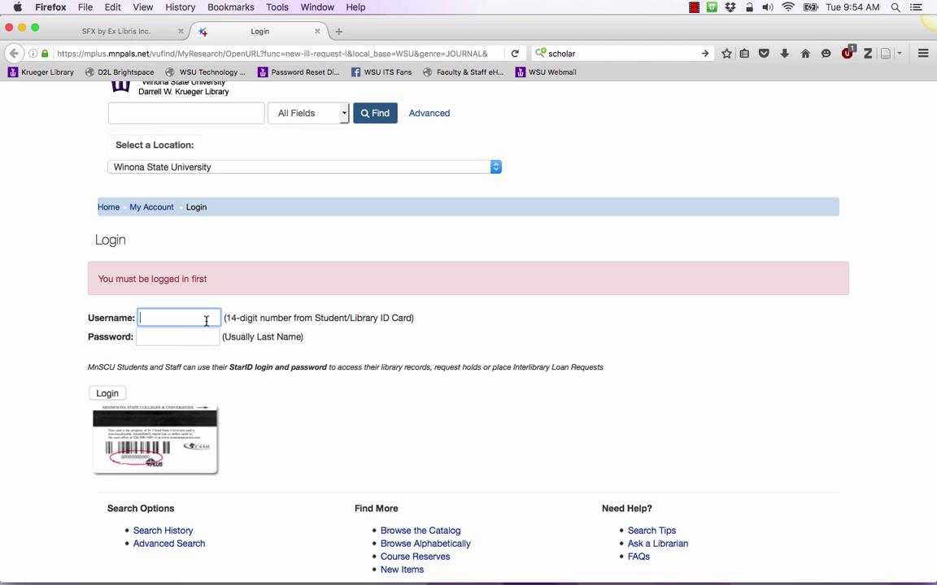
left_click(210, 332)
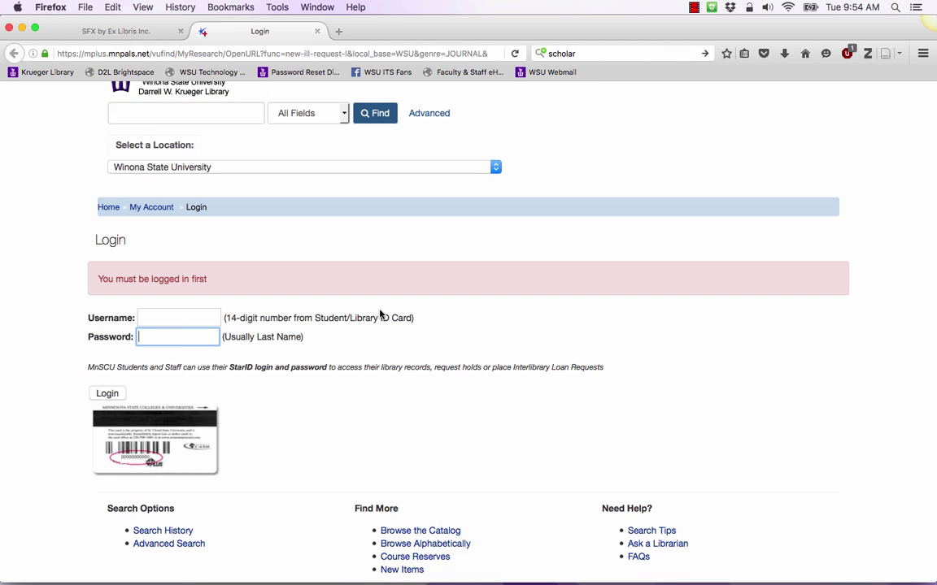